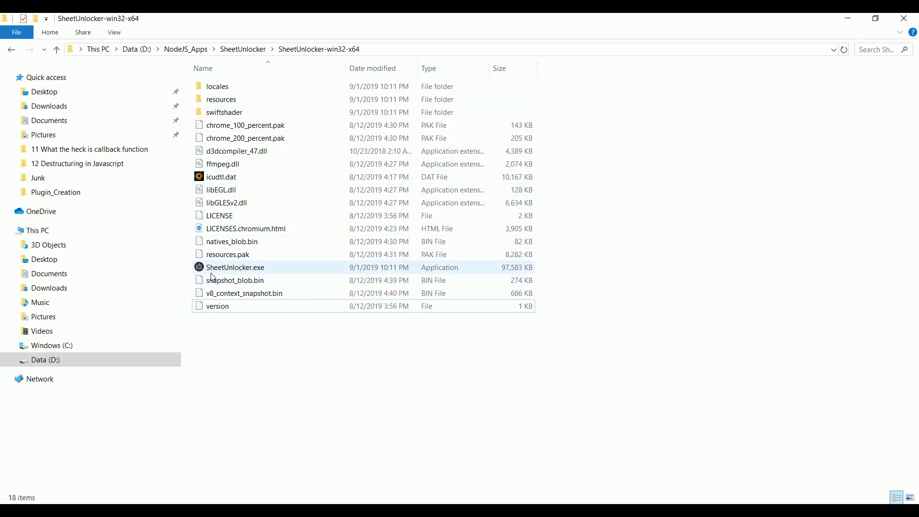
- Launch SheetUnlocker.exe from the SheetUnlocker-win32-x64 folder and reposition its window
double_click(260, 270)
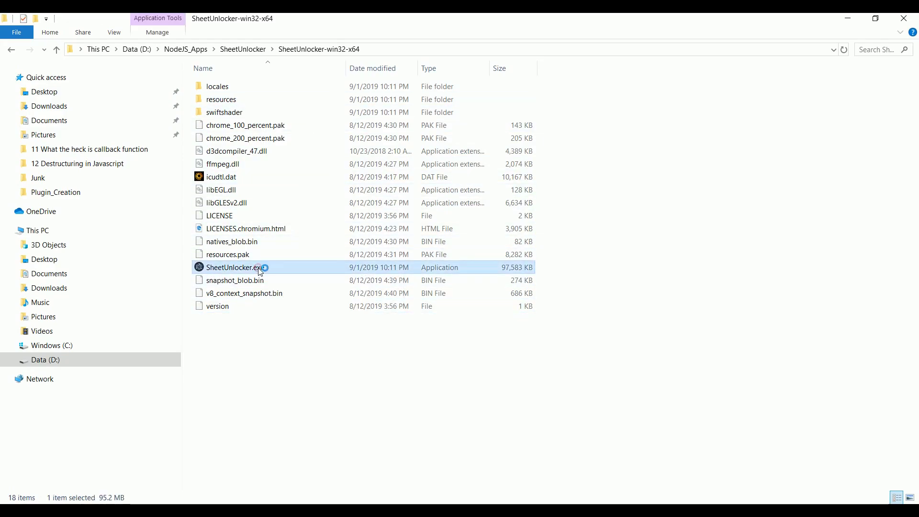
left_click_drag(433, 120, 457, 116)
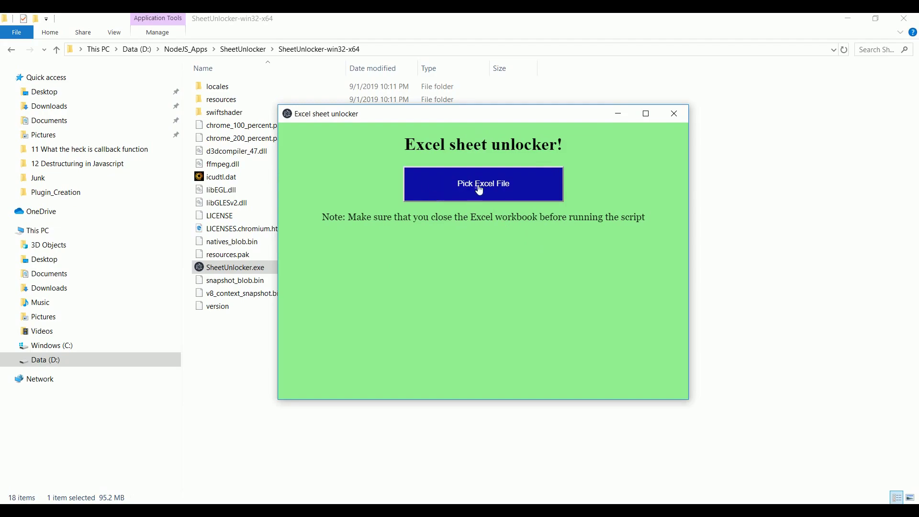
- Open the Excel file picker in the sheet unlocker and dismiss it without choosing a file
left_click(506, 199)
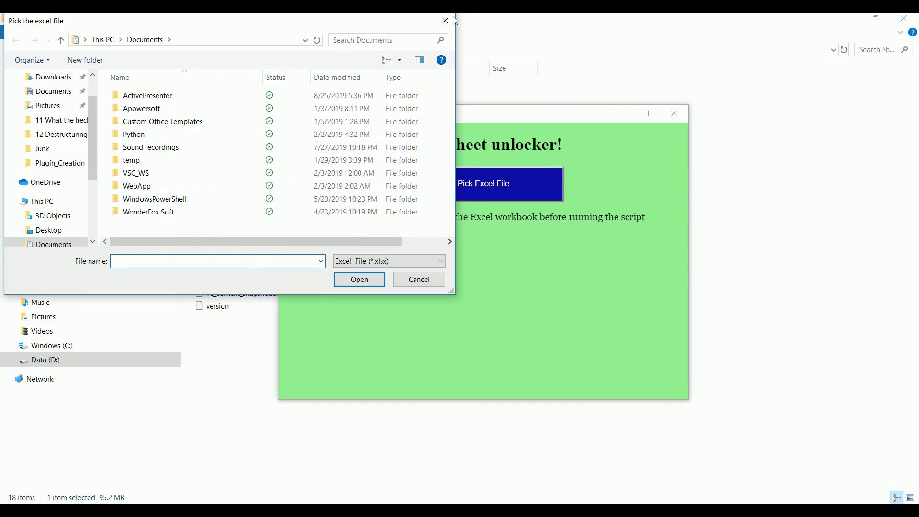
left_click(419, 280)
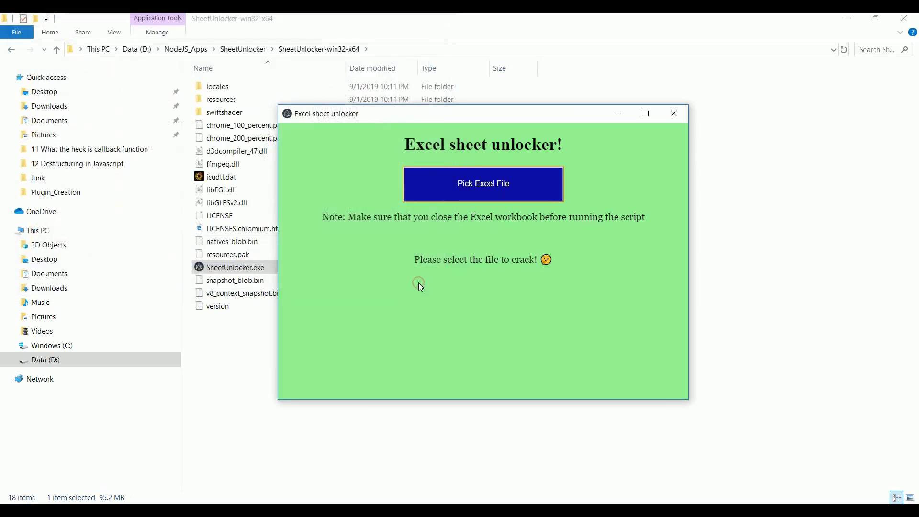
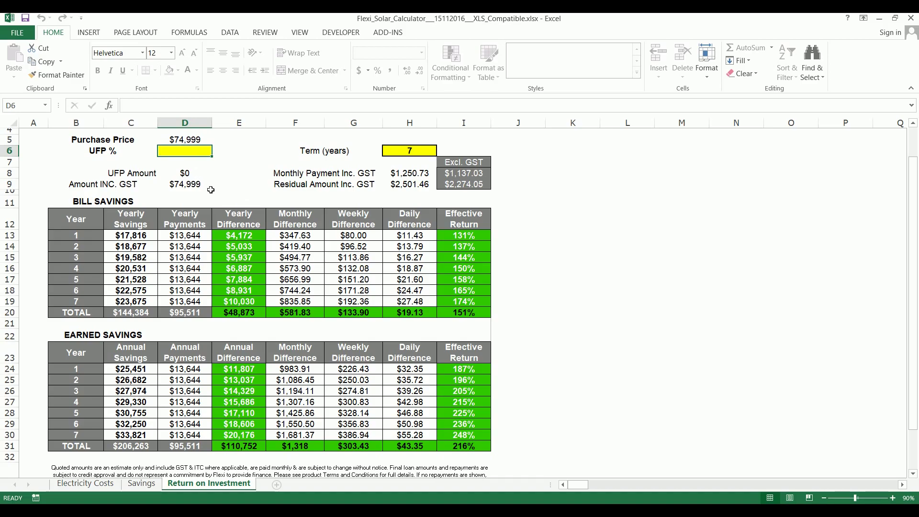
- Test typing in the UFP % cell on Return on Investment and the Purchase Price cell on Savings, discarding both entries
type("df")
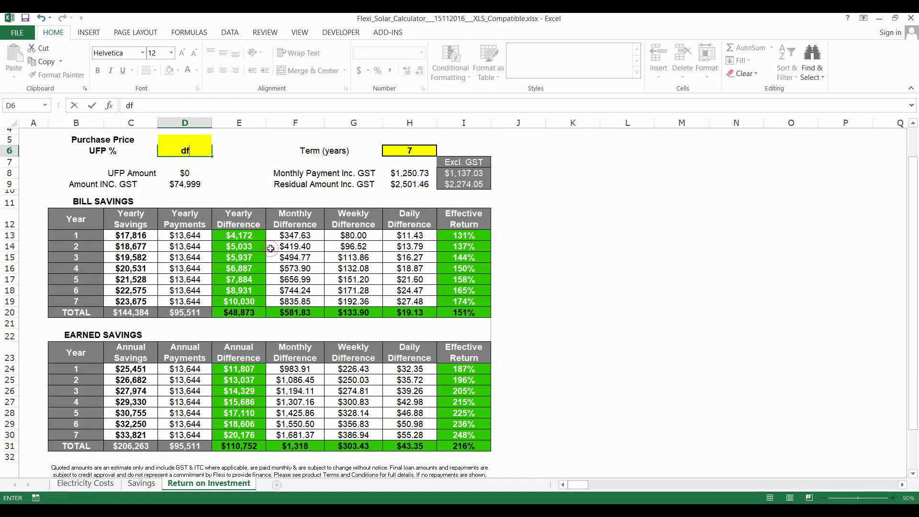
key("Escape")
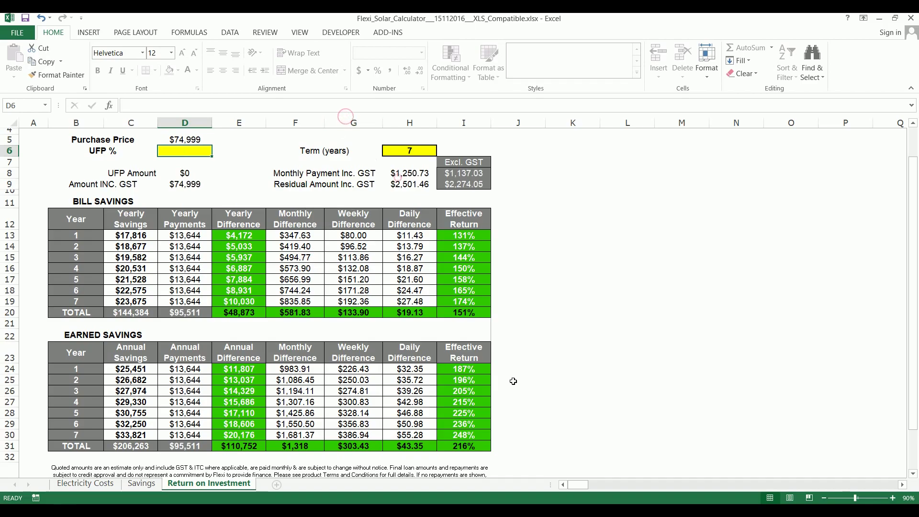
left_click(147, 485)
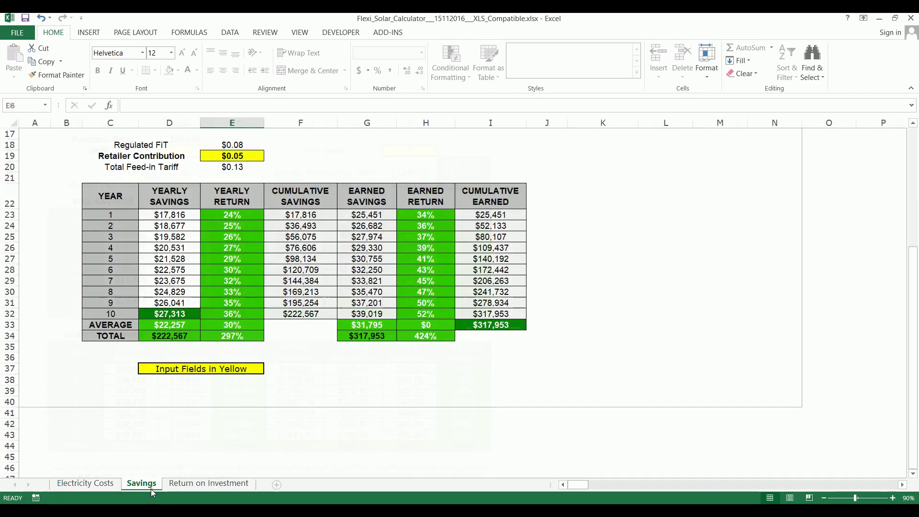
type("sdf")
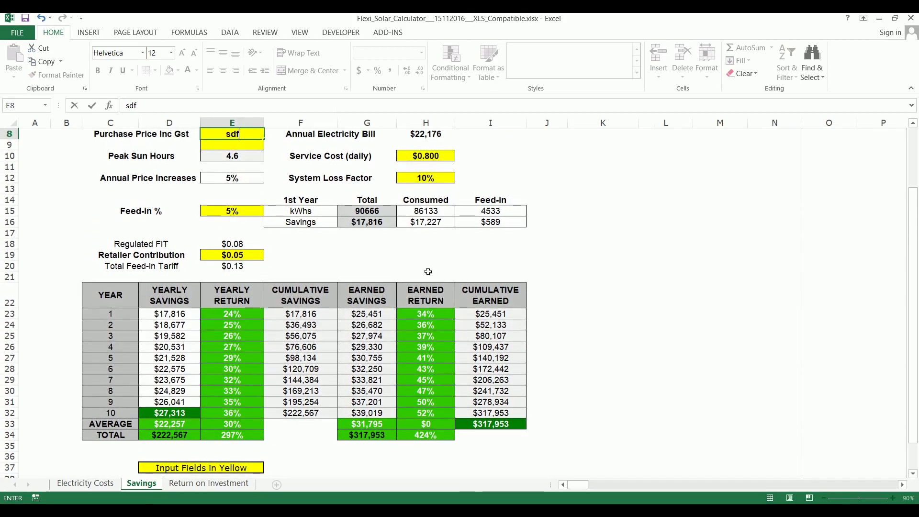
key("Escape")
scroll(243, 208, "up", 3)
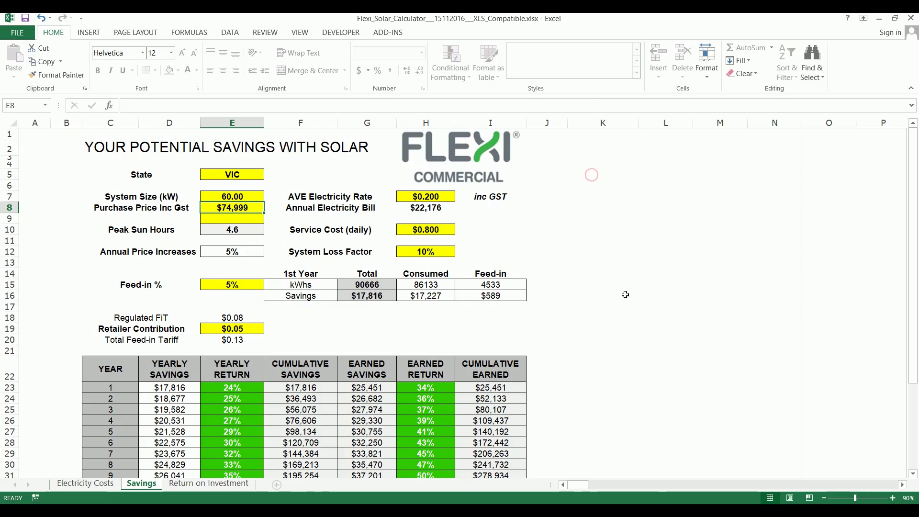
scroll(625, 295, "down", 8)
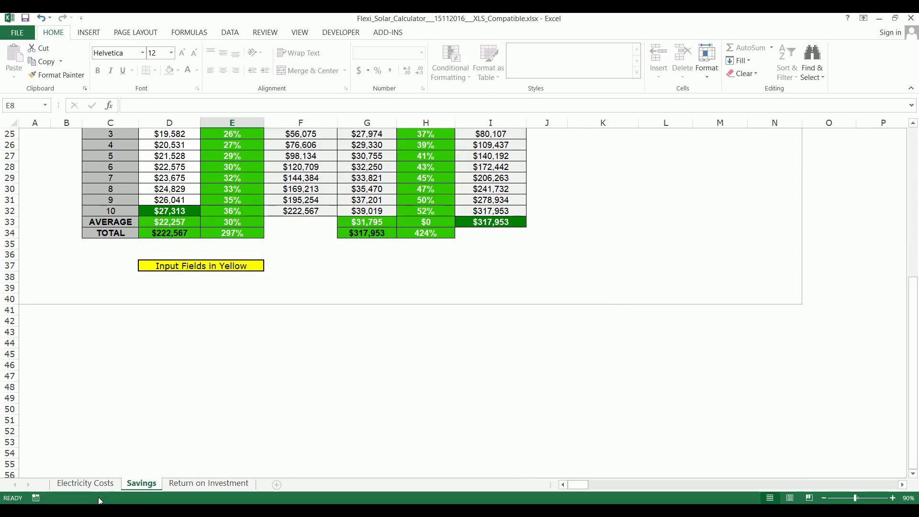
- On the Electricity Costs sheet, try selecting cells outside the yellow inputs and test typing in Yearly % Price Increase, discarding the entries
left_click(83, 484)
scroll(306, 176, "up", 1)
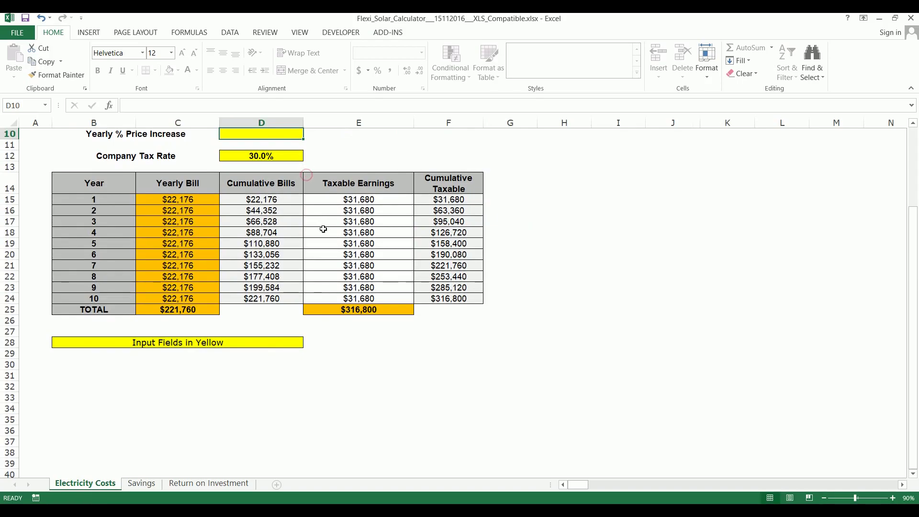
scroll(330, 316, "up", 3)
left_click(350, 256)
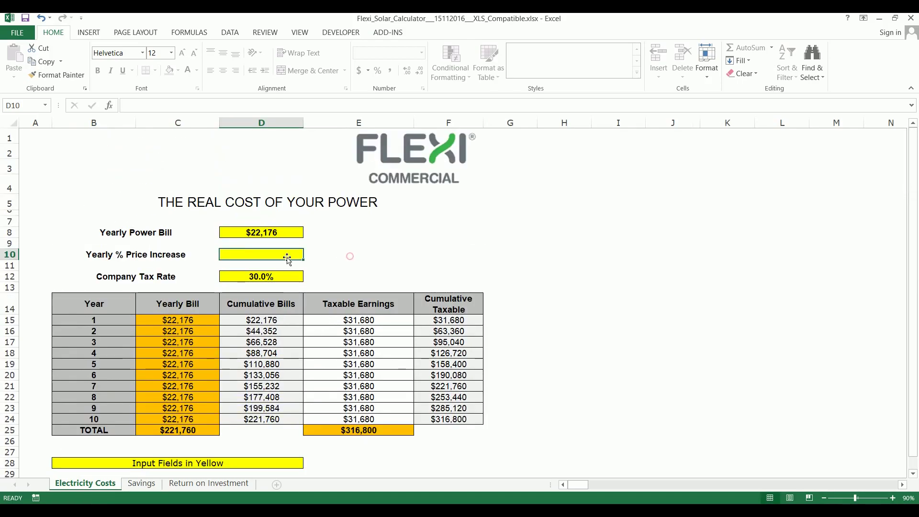
left_click(284, 251)
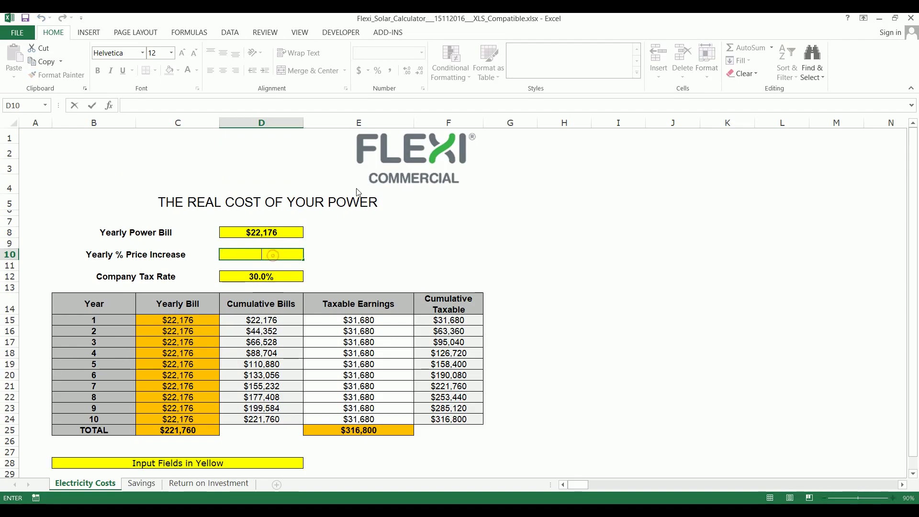
left_click(292, 152)
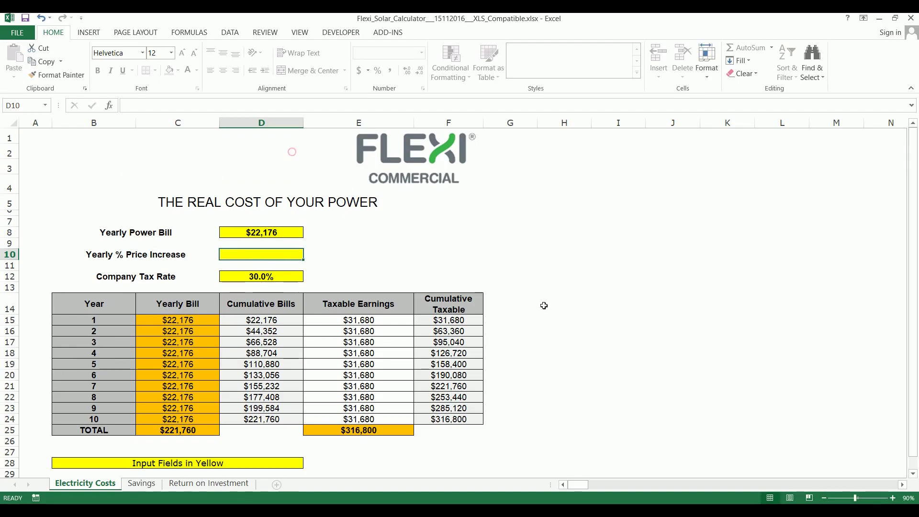
left_click(414, 214)
left_click(397, 184)
type("sdf")
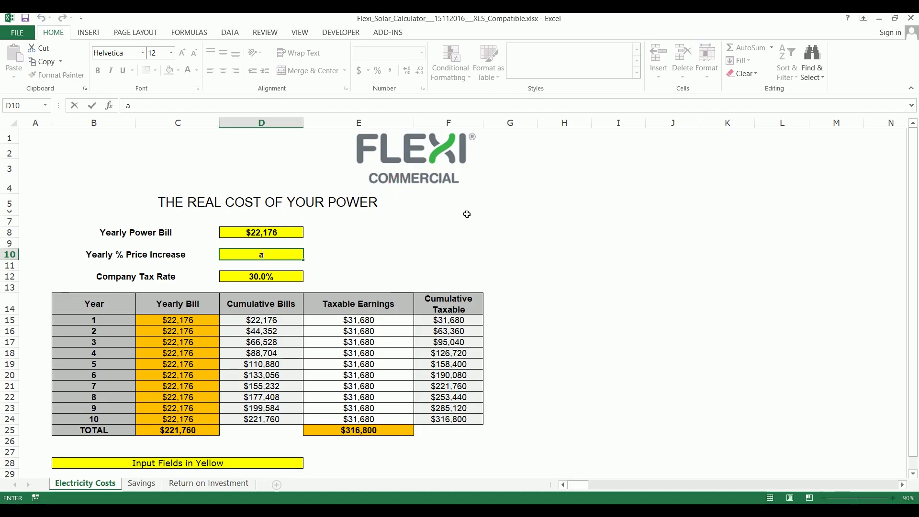
key("Escape")
left_click(466, 214)
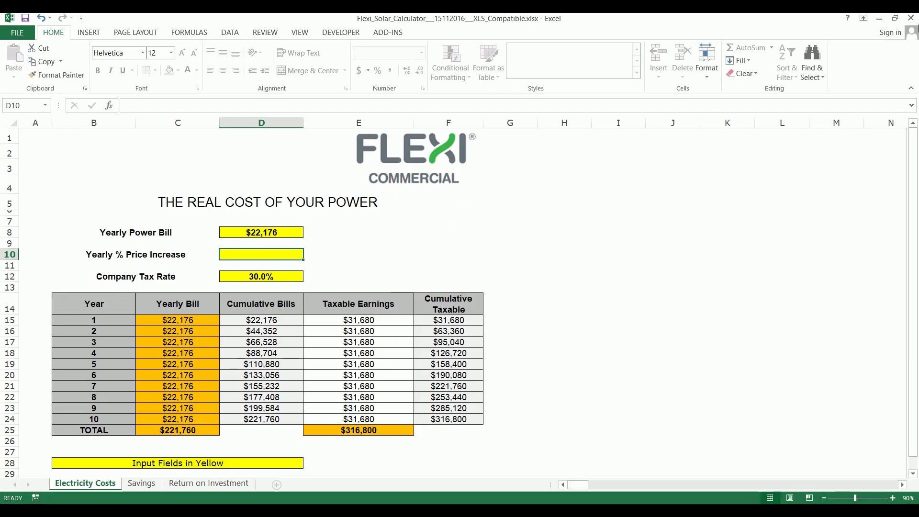
- Close the solar calculator workbook and open Interactive_SaaS_Metrics_Dashboard.xlsx from the Junk folder with editing enabled
left_click(911, 18)
left_click(459, 279)
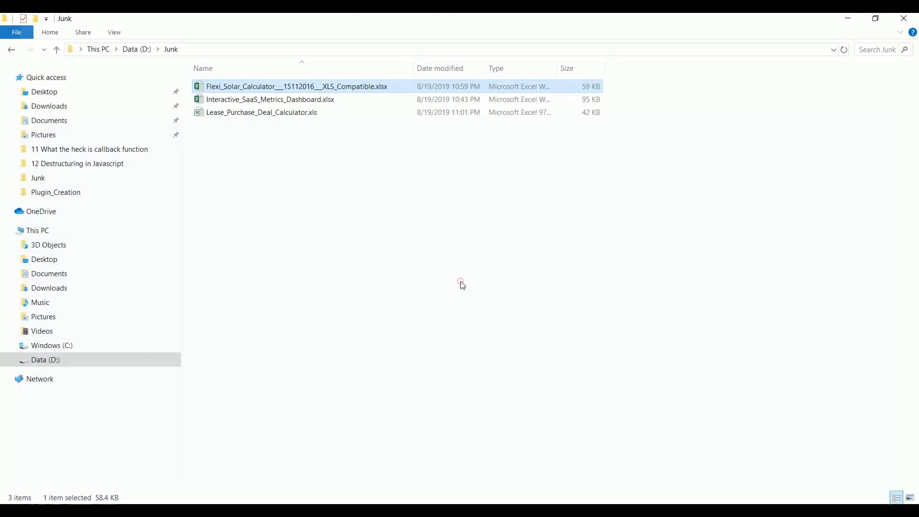
left_click(237, 101)
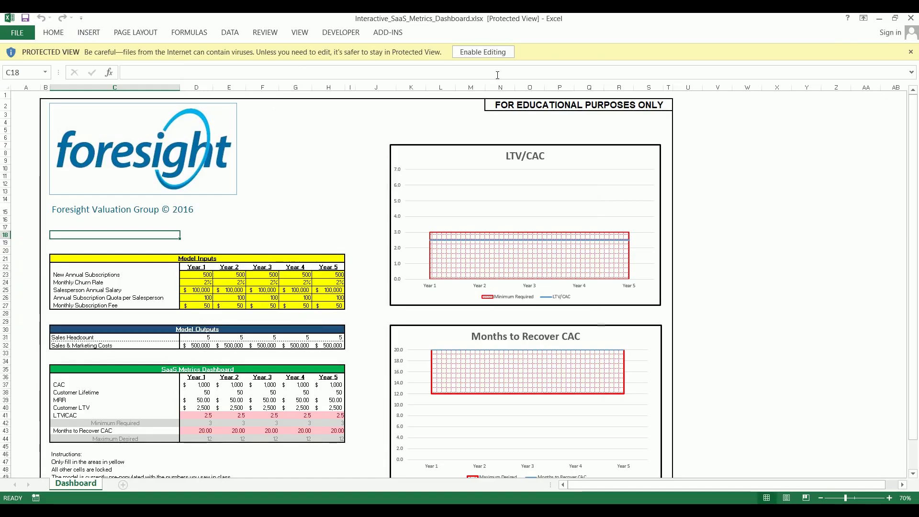
left_click(486, 53)
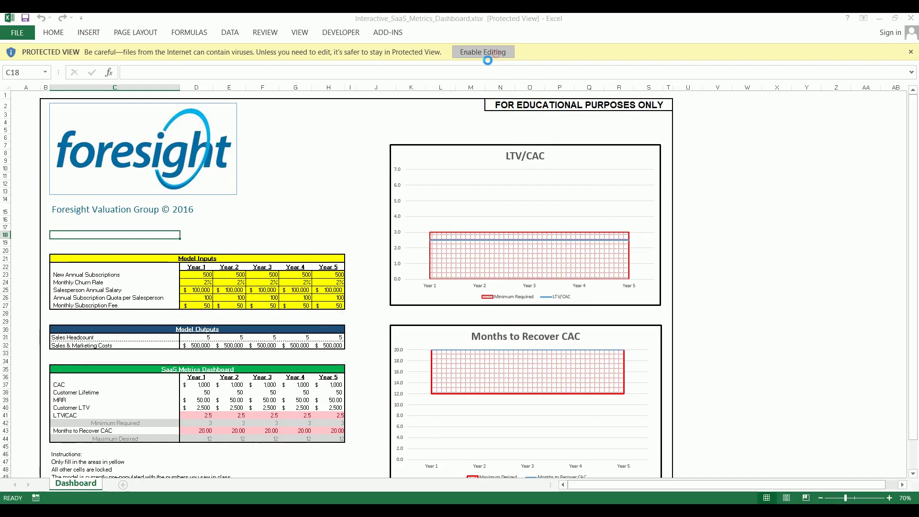
- Try to edit cells G19 and H15 on the protected Dashboard sheet, and close the workbook
scroll(335, 268, "down", 5)
left_click(296, 166)
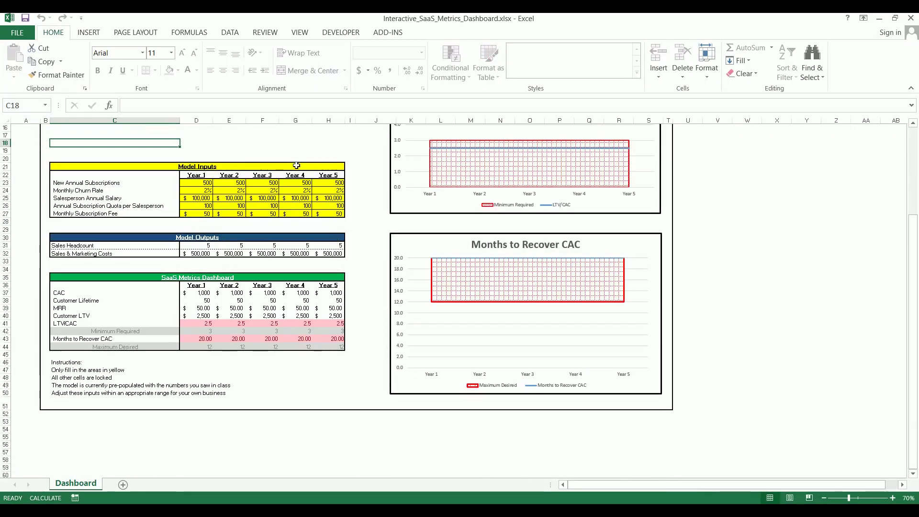
double_click(306, 152)
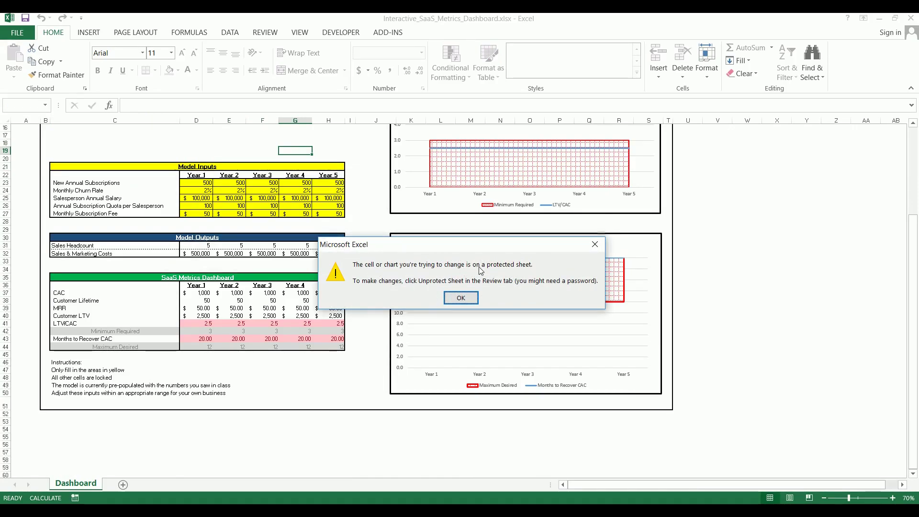
left_click(459, 298)
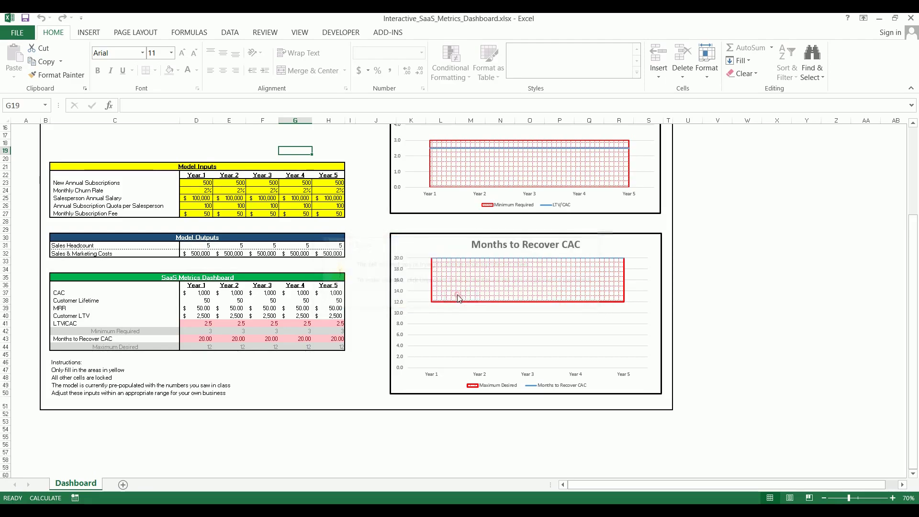
scroll(308, 204, "up", 4)
left_click_drag(286, 152, 391, 300)
double_click(327, 215)
key("Return")
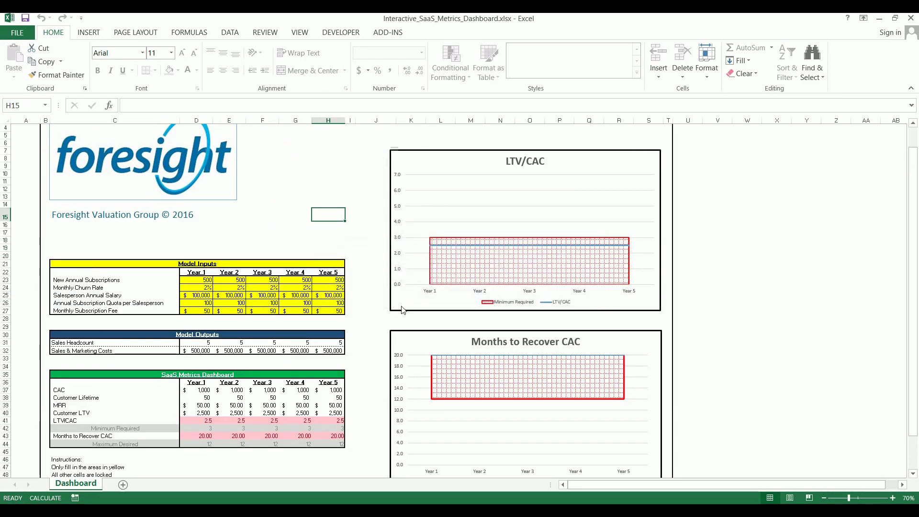
left_click(911, 19)
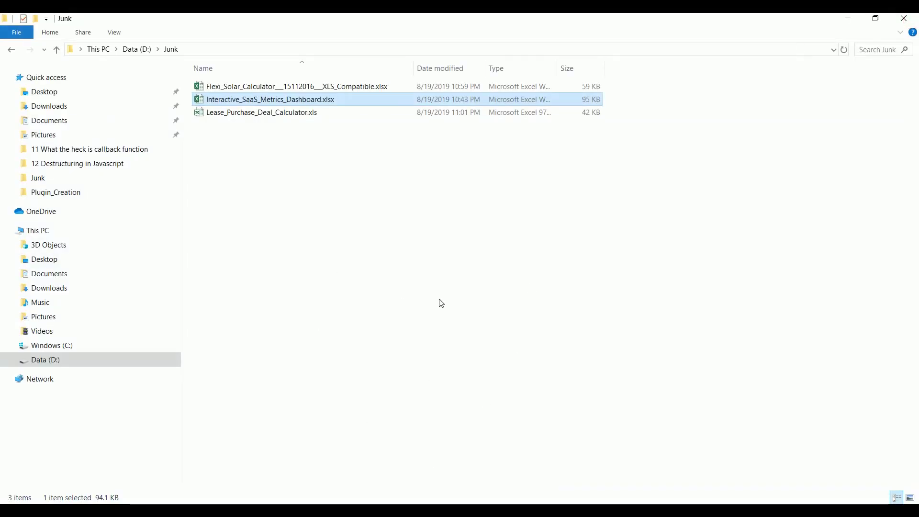
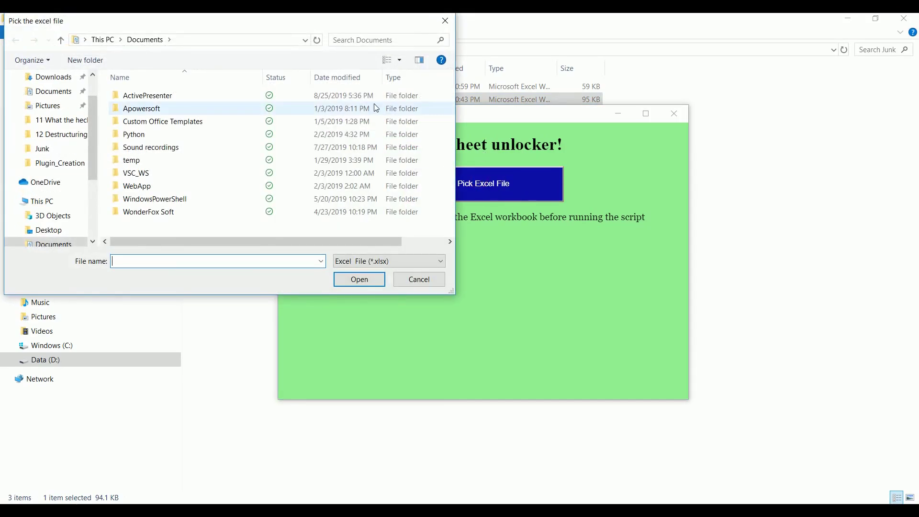
- Select Flexi_Solar_Calculator___15112016___XLS_Compatible.xlsx from the Junk folder as the workbook to unlock, widening the Name column to show full file names
left_click(66, 152)
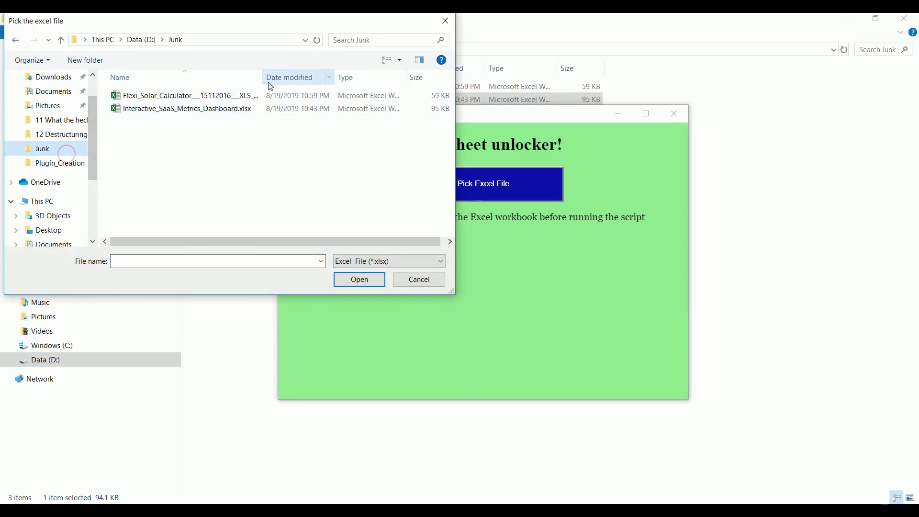
left_click_drag(265, 73, 315, 68)
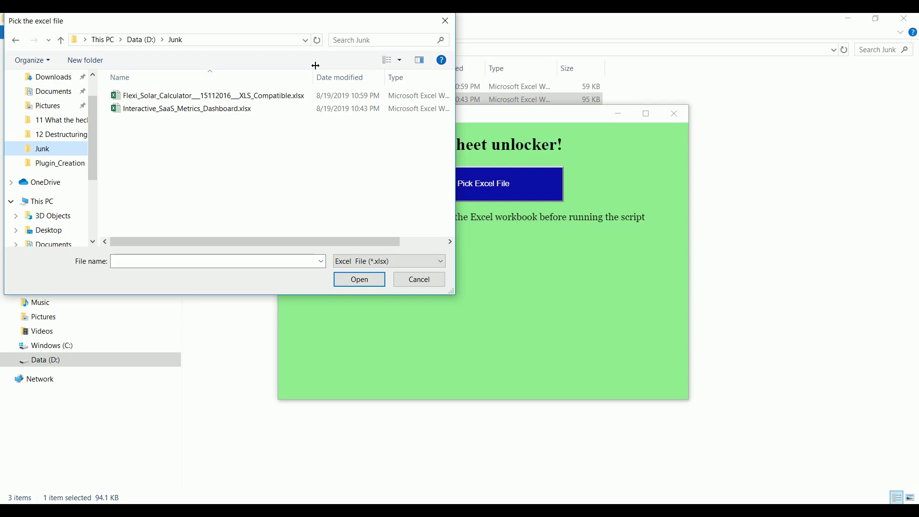
left_click(191, 101)
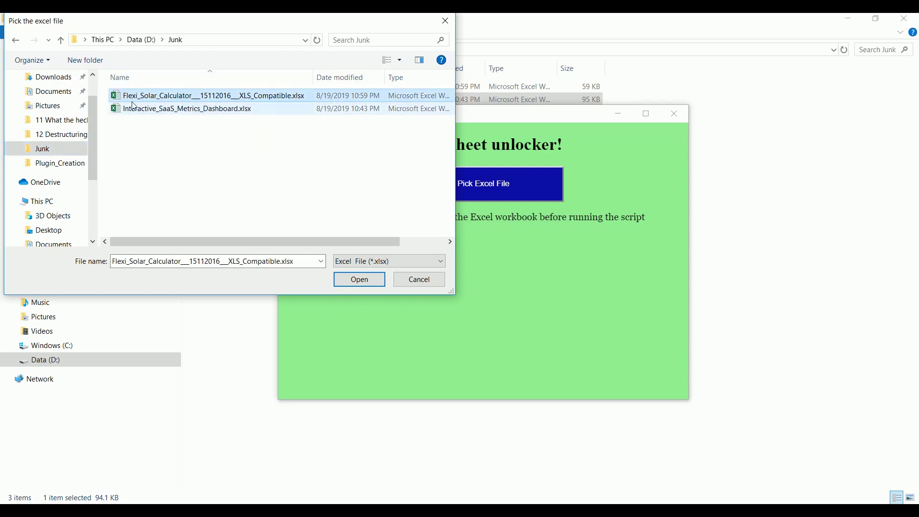
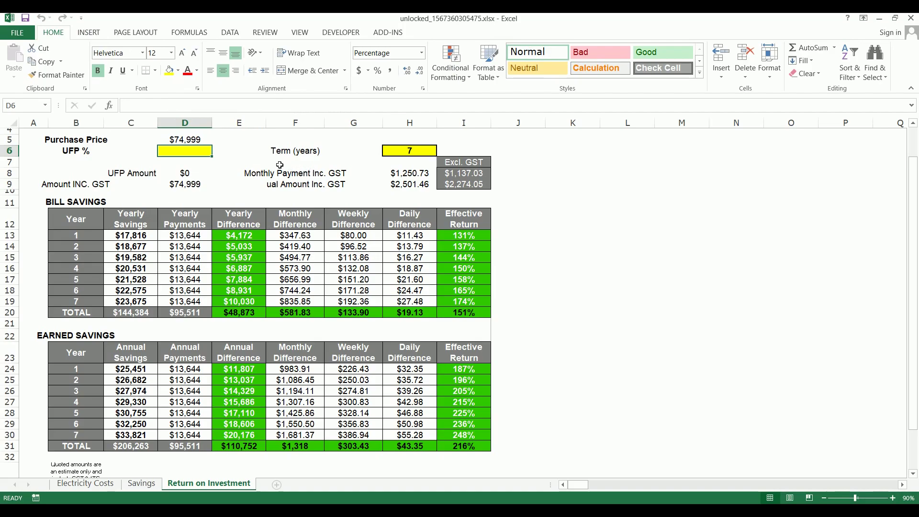
- Switch to the Excel sheet unlocker and check the success message, output directory and unlocked file name
left_click(613, 508)
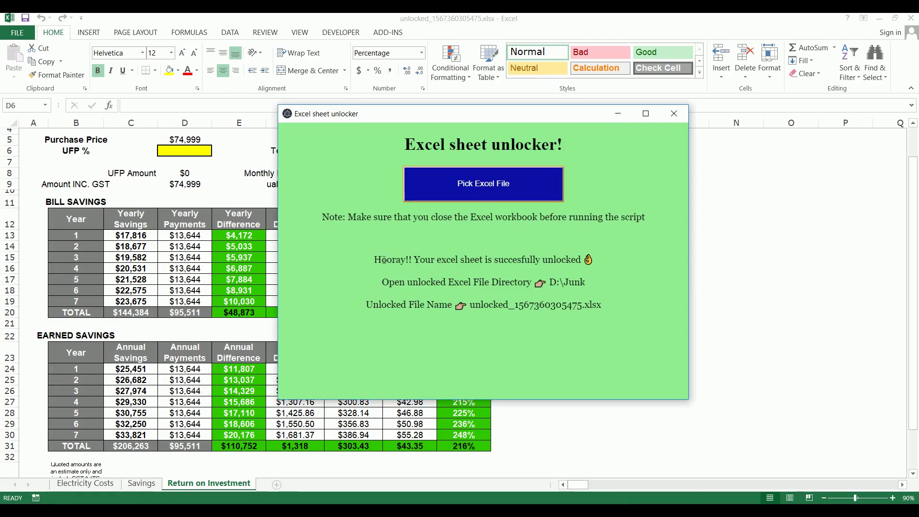
left_click_drag(373, 260, 577, 258)
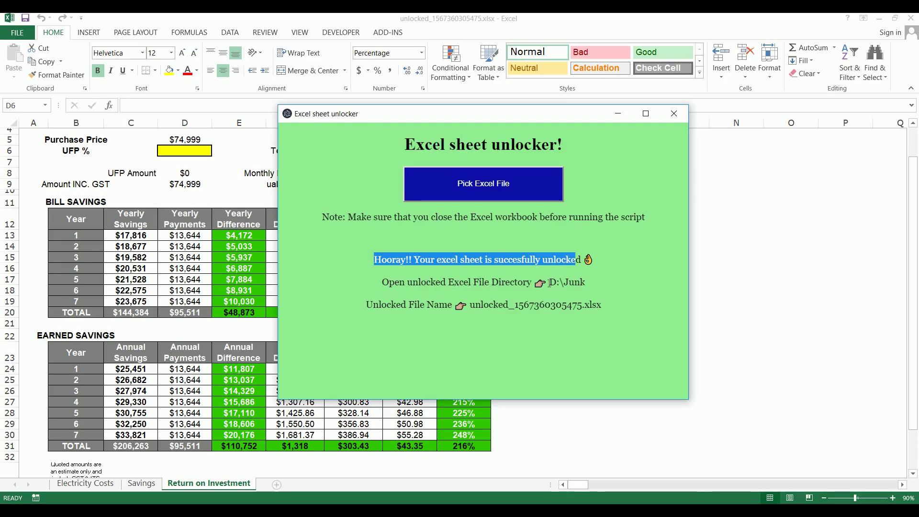
left_click_drag(550, 283, 586, 284)
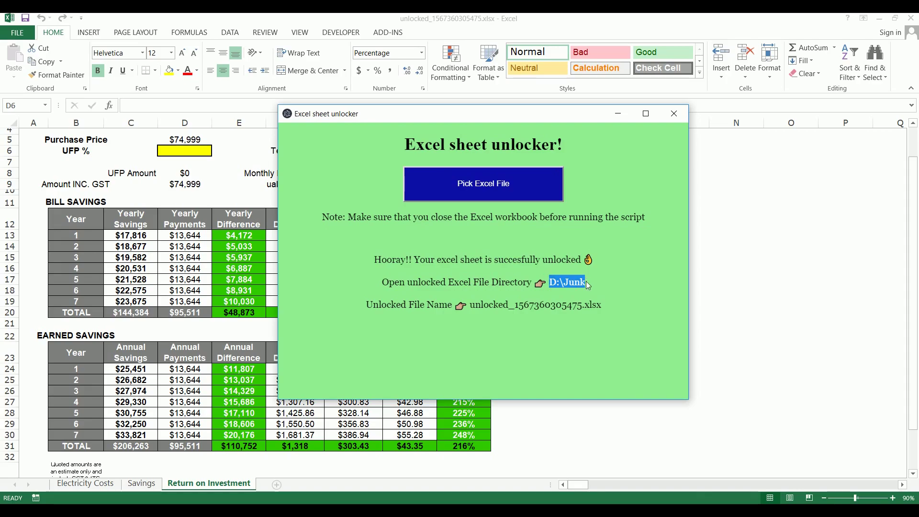
left_click_drag(472, 304, 604, 311)
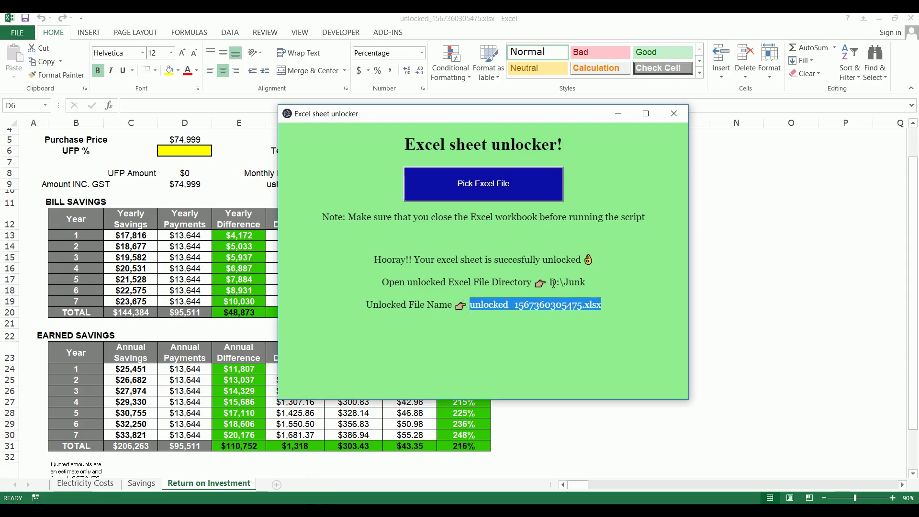
left_click_drag(550, 282, 598, 284)
left_click_drag(470, 305, 598, 306)
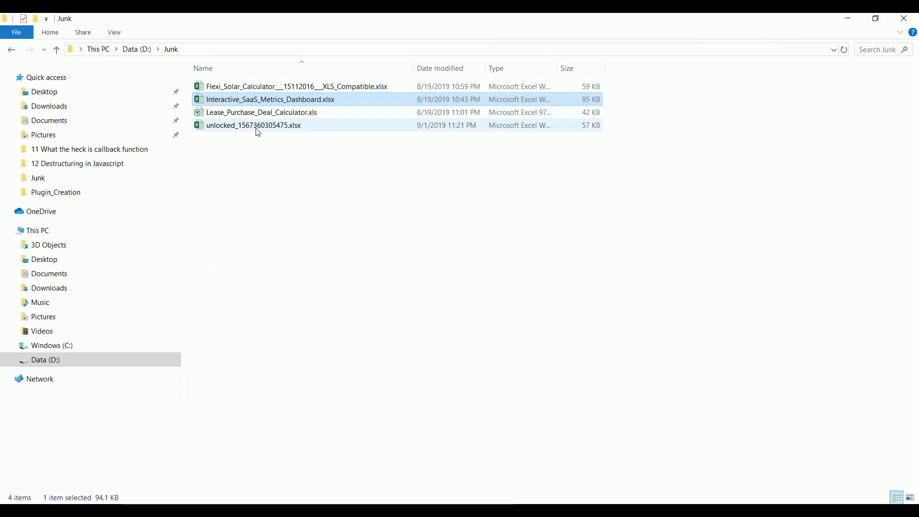
- Locate Flexi_Solar_Calculator___15112016___XLS_Compatible.xlsx beside its unlocked copy in the Junk folder, and return to unlocked_1567360305475.xlsx in Excel
left_click(273, 88)
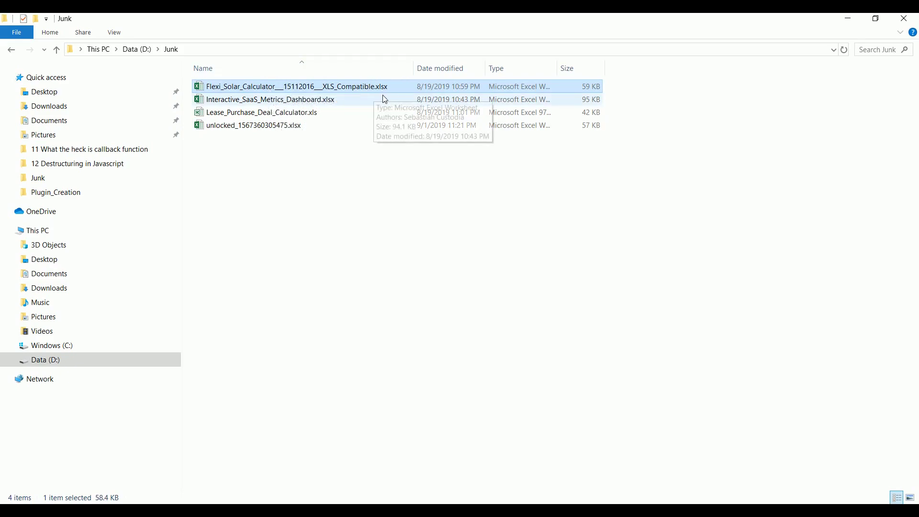
mouse_move(625, 512)
left_click(670, 451)
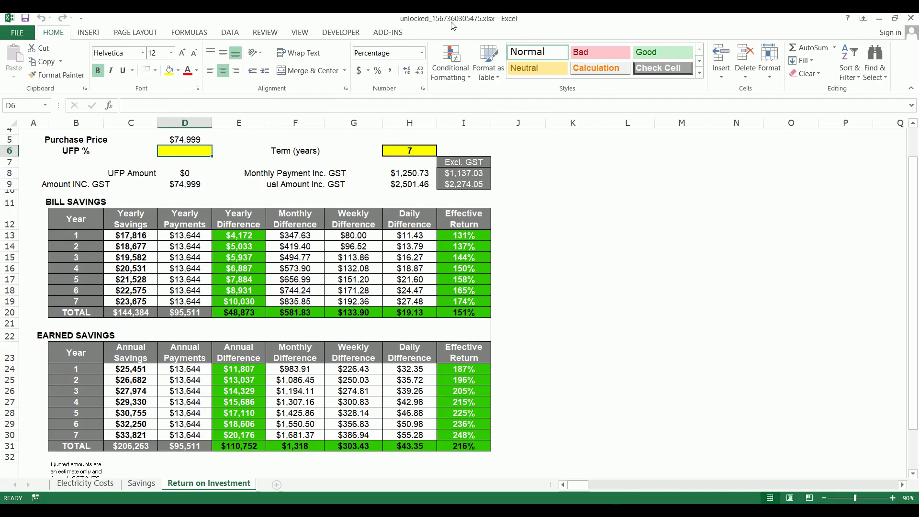
- Try entering asdf in the Yearly Difference total cell E20 on the Return on Investment sheet
left_click(230, 171)
key("Escape")
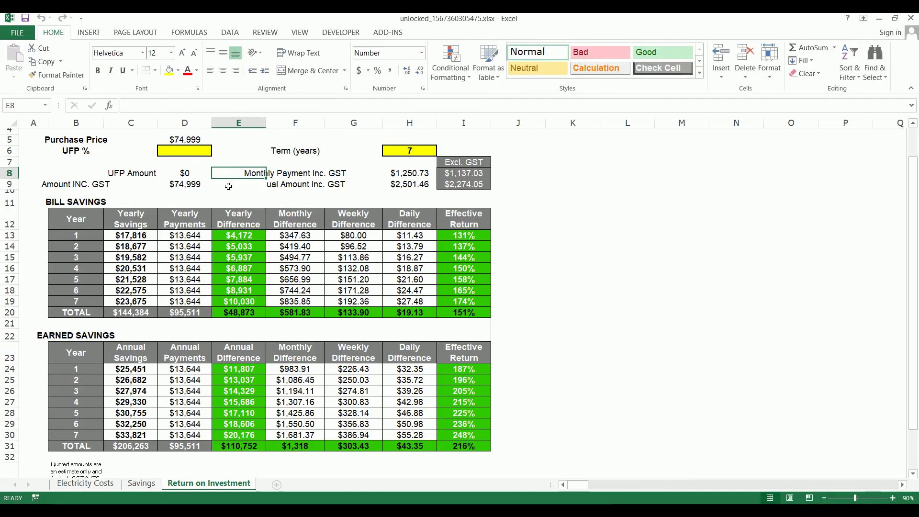
left_click_drag(241, 186, 294, 269)
left_click(238, 220)
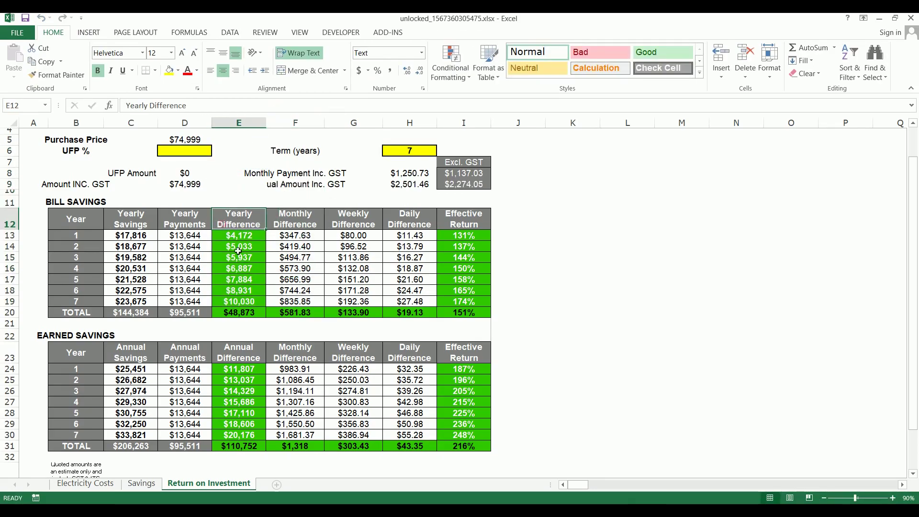
key("ctrl+Down")
type("asdf")
key("Escape")
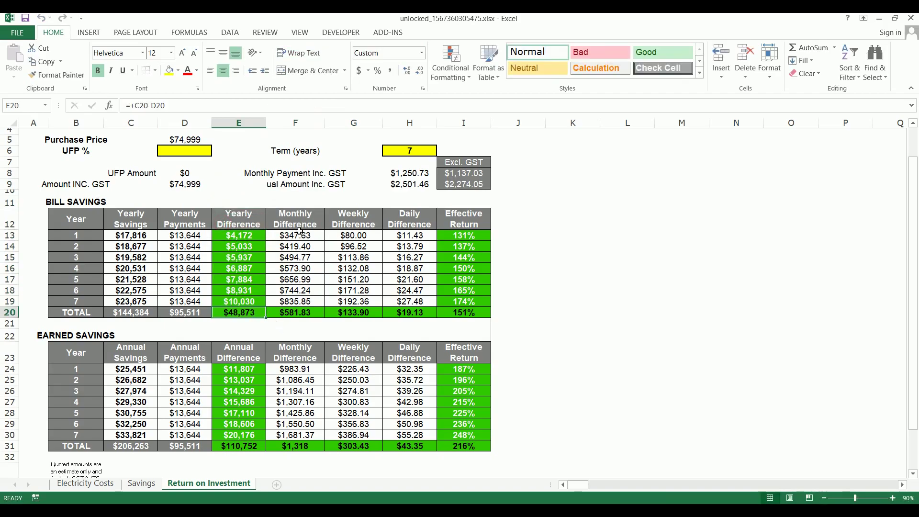
- Clear the contents of F13:H25 on the Return on Investment sheet to test editing
left_click_drag(296, 235, 384, 377)
key("Delete")
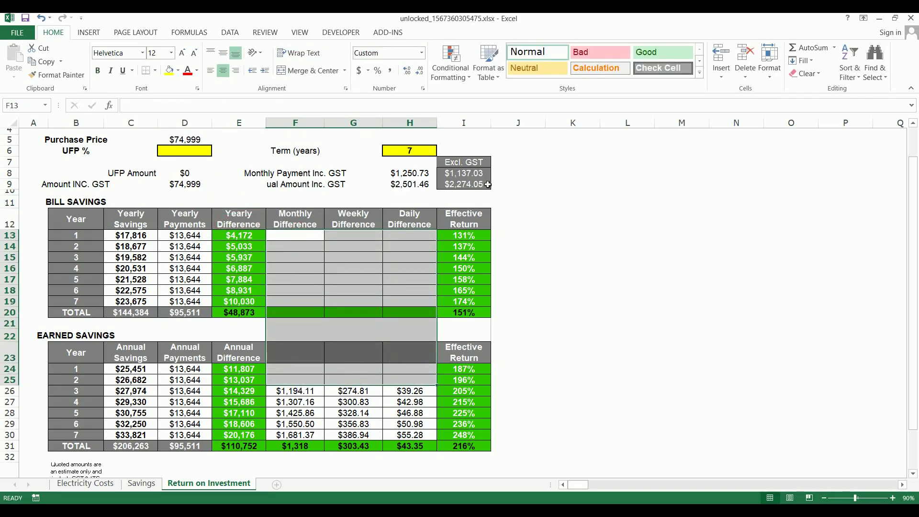
left_click_drag(536, 172, 64, 393)
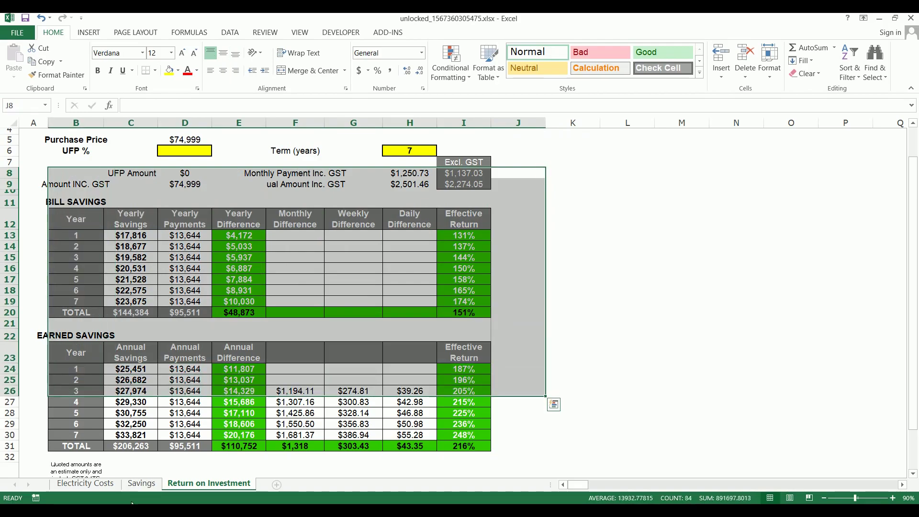
- On the Savings sheet, clear E21:G30 and the Earned Return and Cumulative Earned columns of the yearly table
left_click(139, 484)
left_click_drag(216, 177, 356, 285)
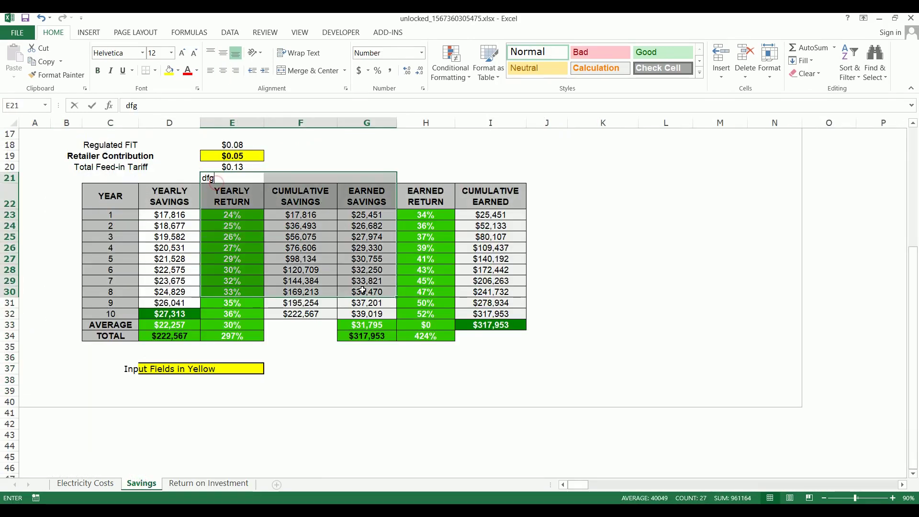
key("Delete")
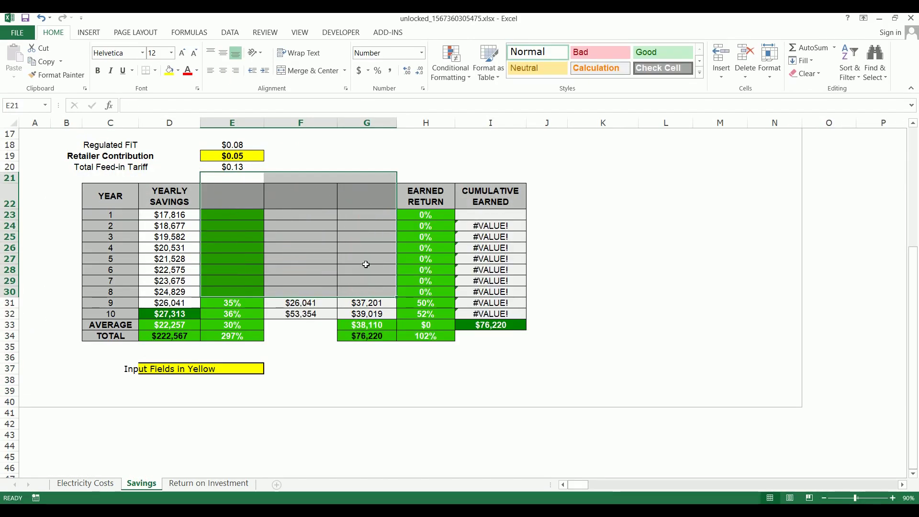
left_click_drag(416, 174, 543, 402)
key("Delete")
- Enter afasdf in the blank cell K25 on the Savings sheet
left_click(607, 237)
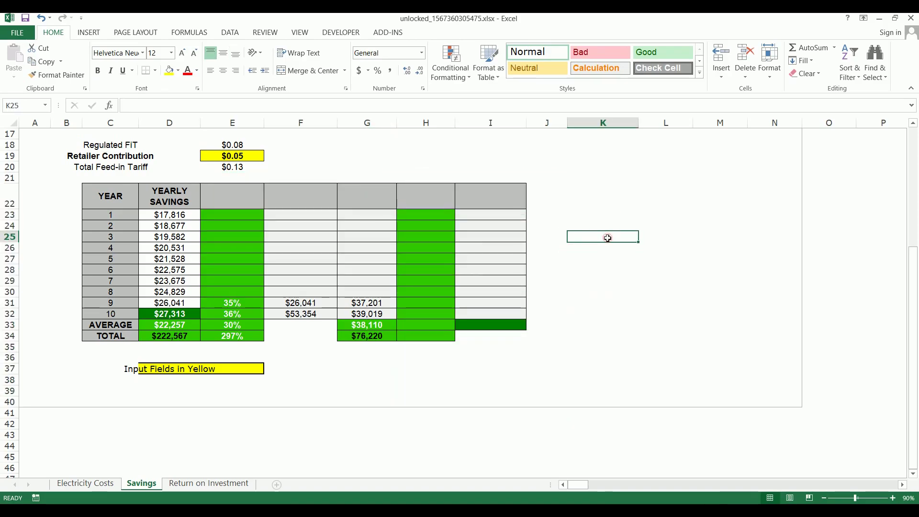
type("afasdf")
left_click(589, 187)
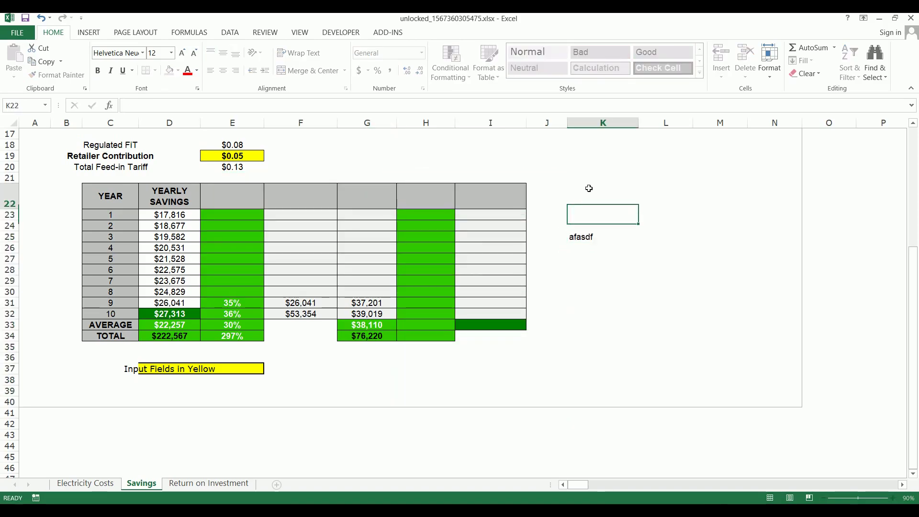
- Clear D16:E23 on the Electricity Costs sheet and enter asdf in cell H20
left_click(85, 483)
left_click_drag(261, 177, 359, 255)
key("Delete")
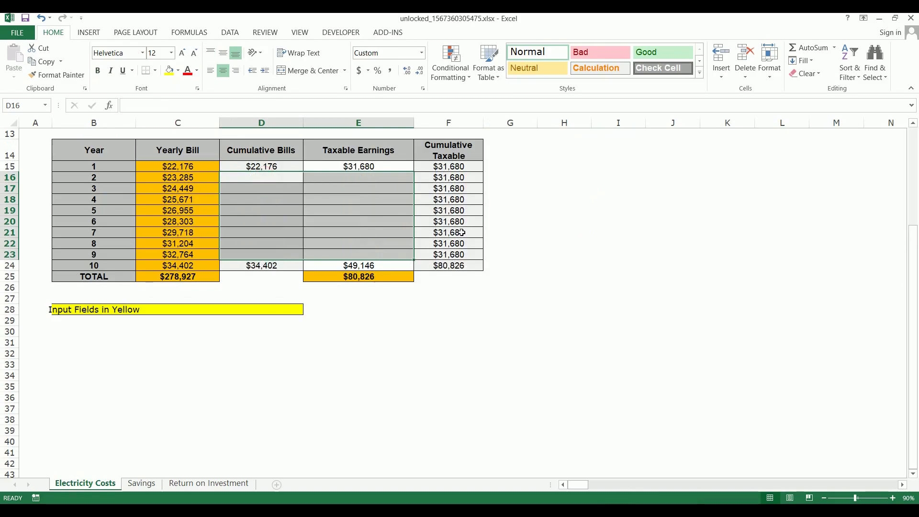
left_click_drag(359, 222, 431, 393)
type("asdf")
- Fill the range C18:F36 on the Electricity Costs sheet with the standard green colour
left_click(308, 297)
type("afd")
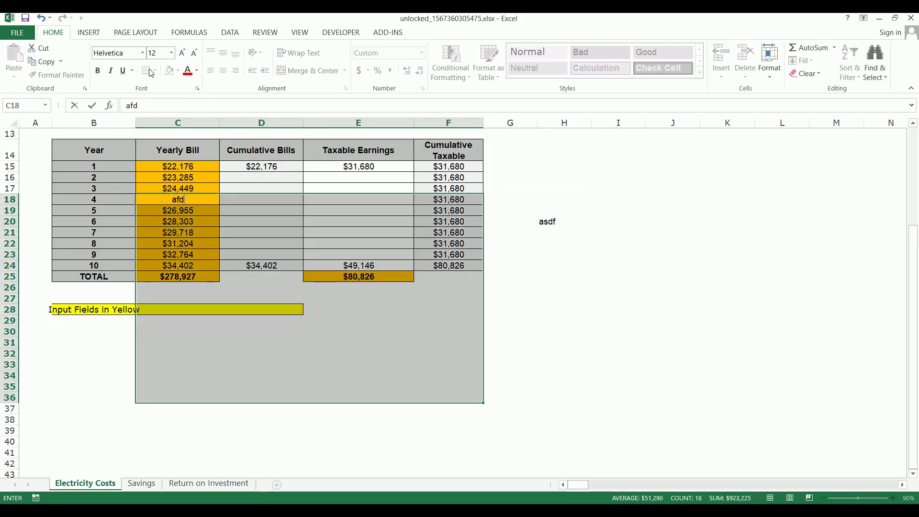
key("Escape")
left_click(178, 71)
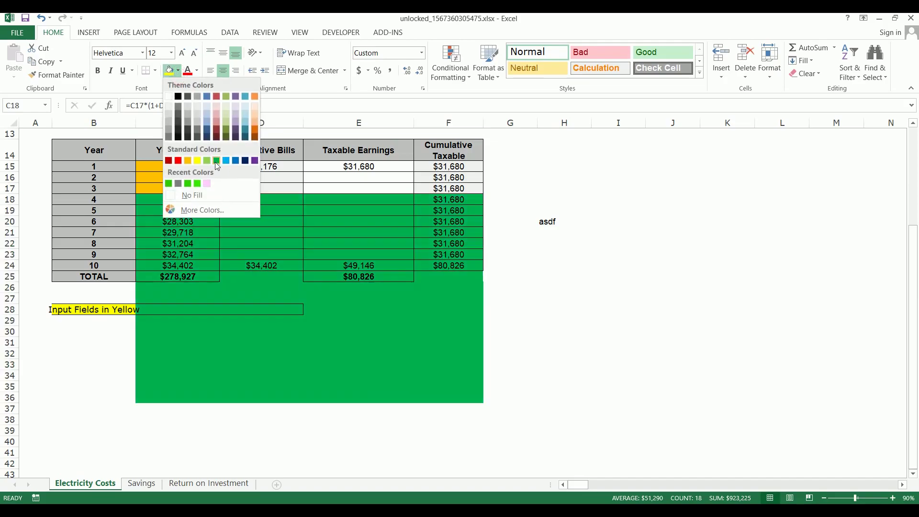
left_click(218, 161)
left_click(353, 276)
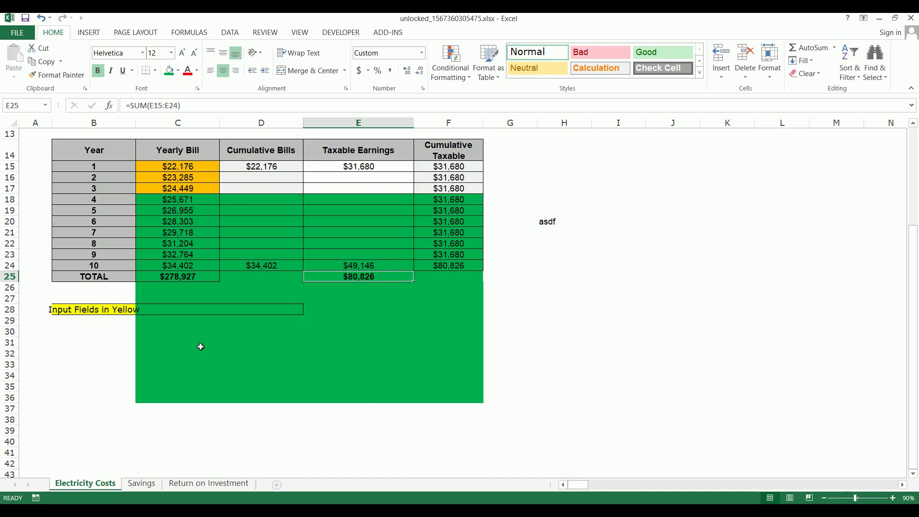
- Close the unlocked solar workbook without saving and run the sheet unlocker on Interactive_SaaS_Metrics_Dashboard.xlsx
left_click(911, 18)
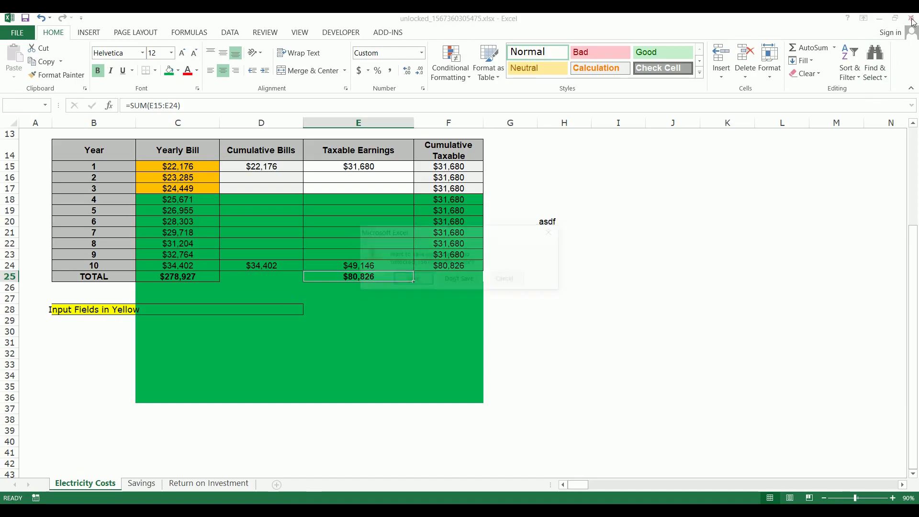
left_click(464, 281)
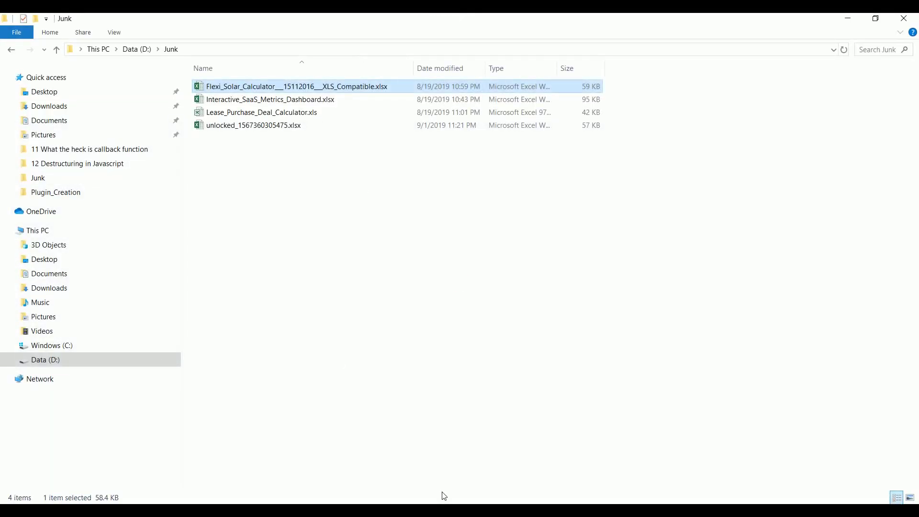
left_click(550, 508)
left_click(477, 198)
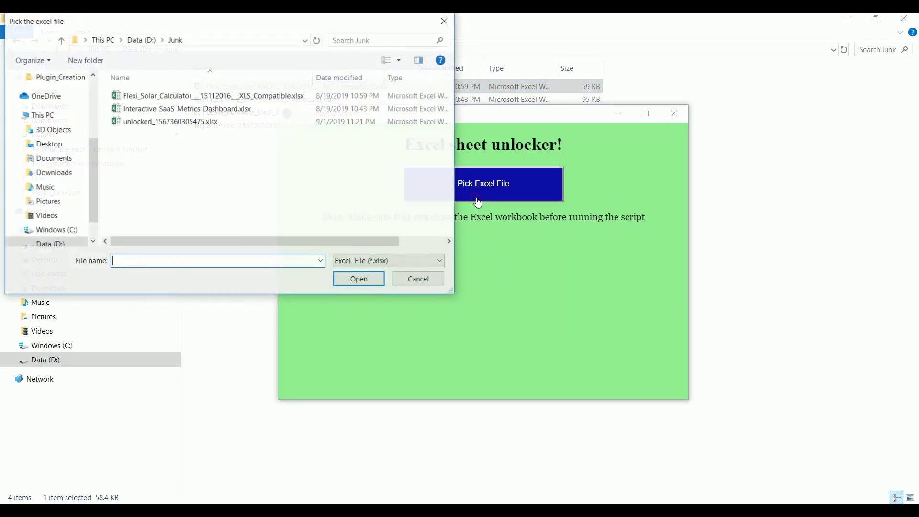
left_click(158, 110)
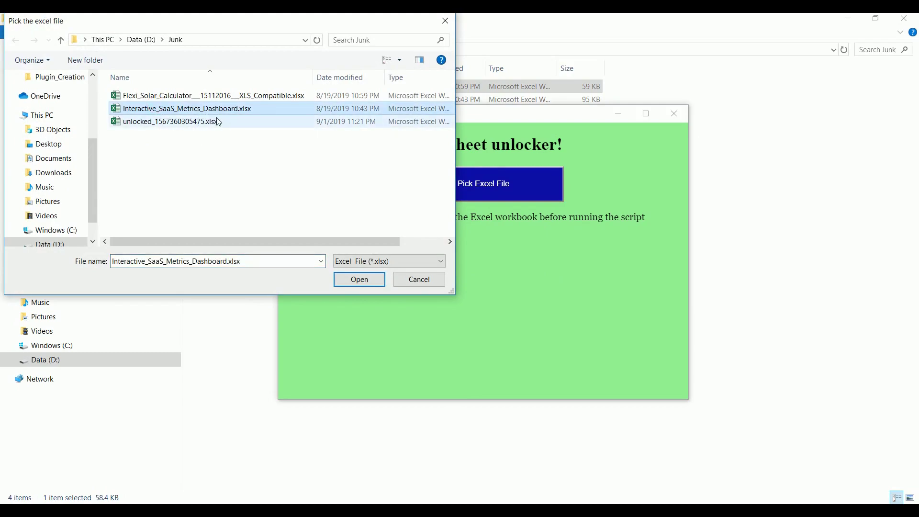
left_click(360, 280)
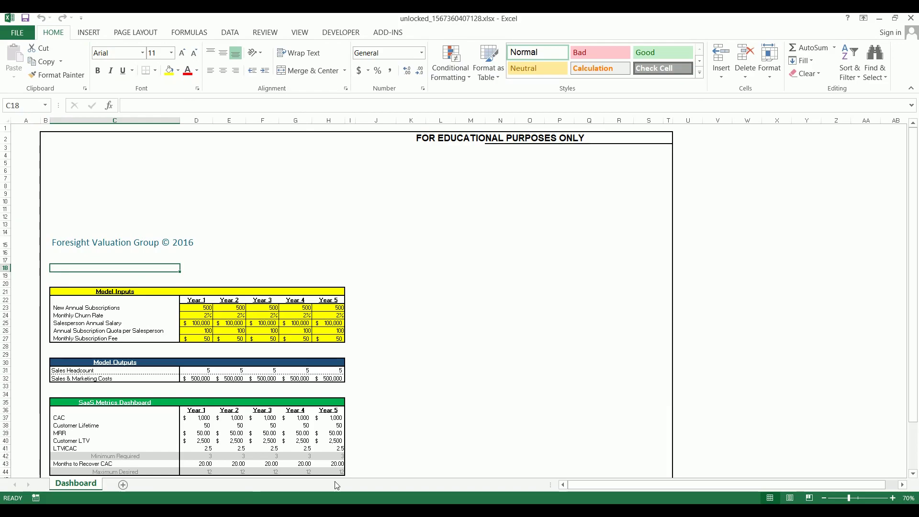
- Enter asdf in the blank cells I11 and K13 on the unlocked Dashboard sheet
left_click_drag(340, 247, 490, 315)
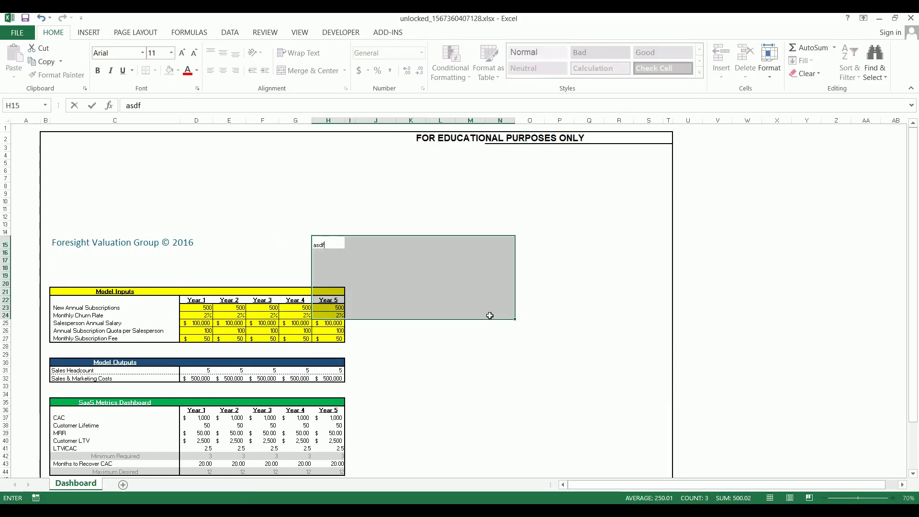
left_click_drag(374, 225, 503, 343)
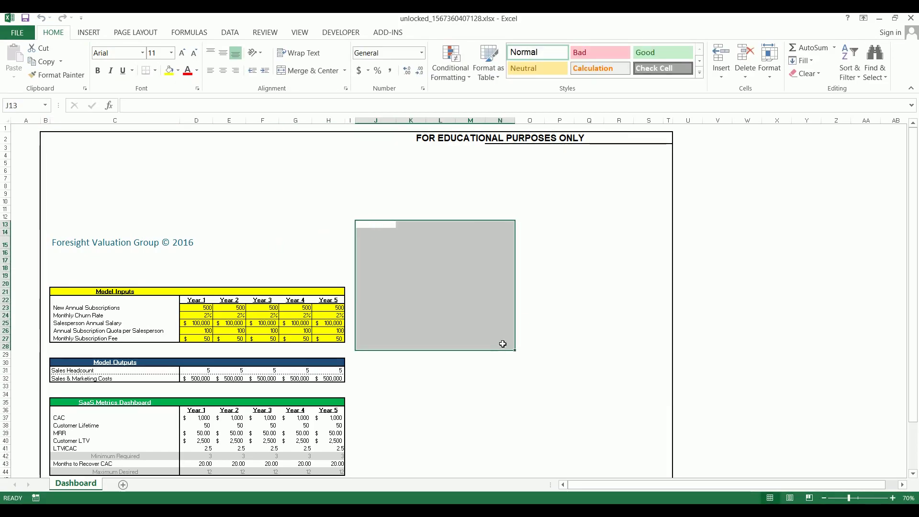
left_click_drag(307, 203, 523, 331)
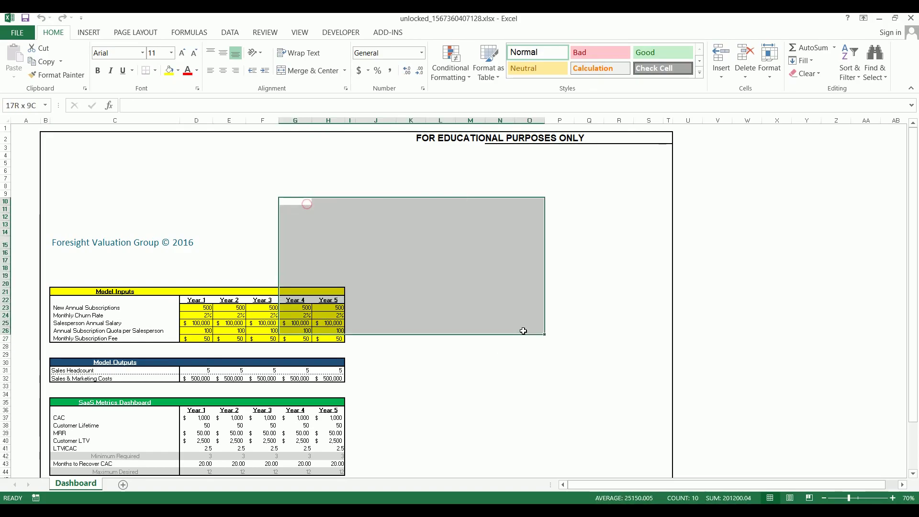
left_click(351, 207)
type("asdf")
left_click(395, 251)
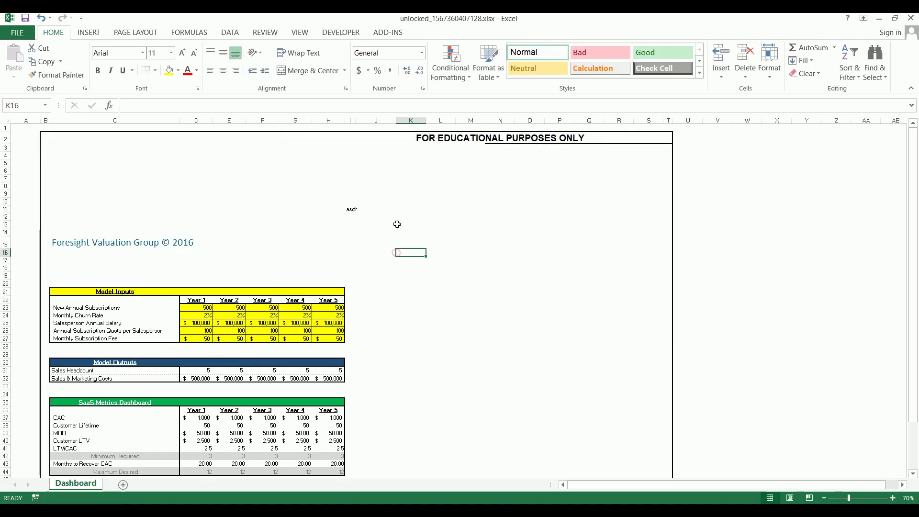
left_click_drag(396, 224, 436, 278)
type("asdf")
left_click(370, 149)
left_click_drag(343, 249, 407, 372)
- Enter a new Year 1 value for Annual Subscription Quota per Salesperson in cell D26
left_click(185, 312)
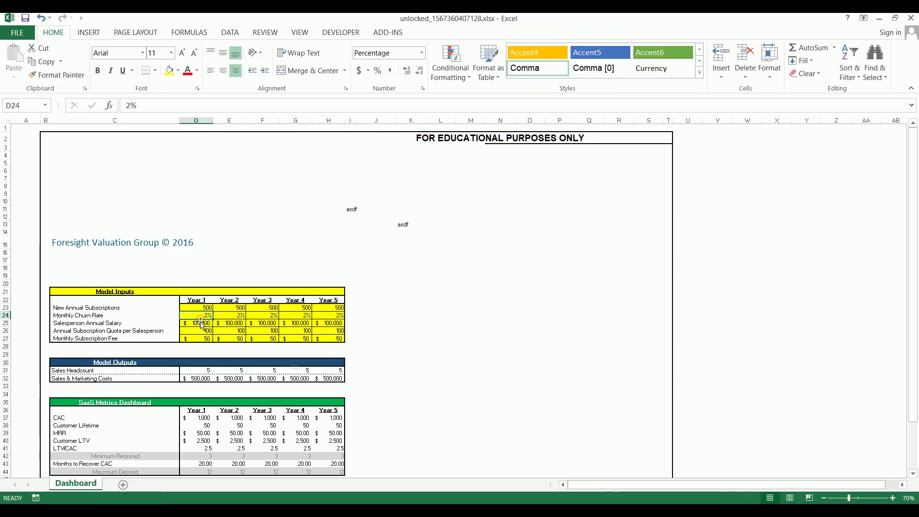
scroll(201, 324, "up", 3)
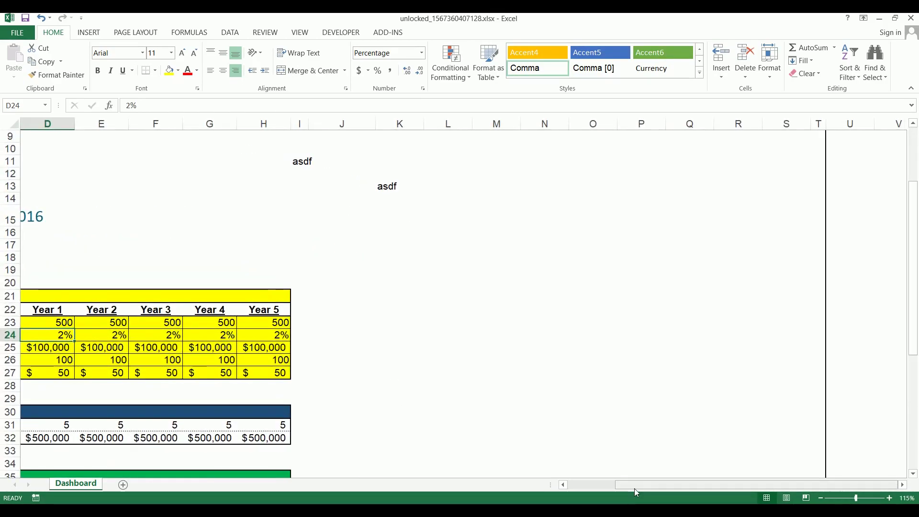
left_click_drag(632, 485, 585, 485)
left_click(331, 360)
type("50")
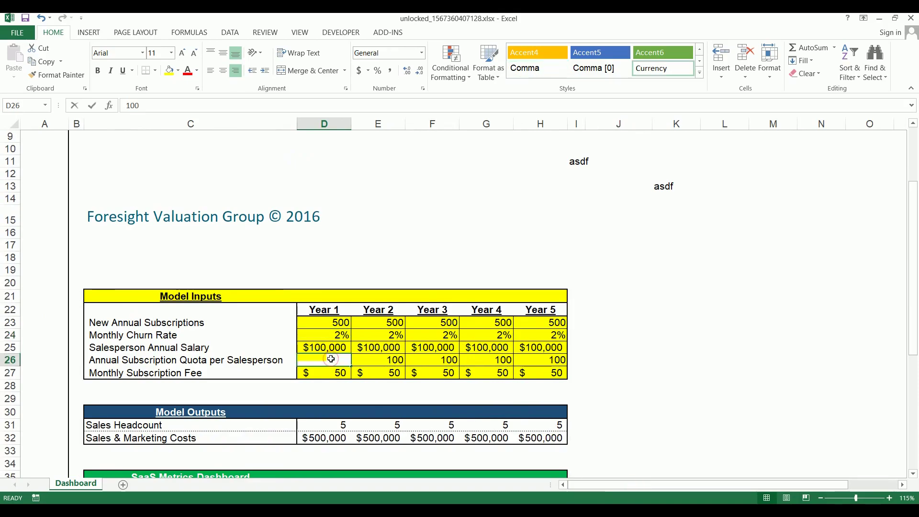
key("Return")
- Check the SaaS Metrics Dashboard and the instructions below it, and close the unlocked workbook without saving
left_click_drag(358, 194, 616, 345)
scroll(280, 364, "down", 5)
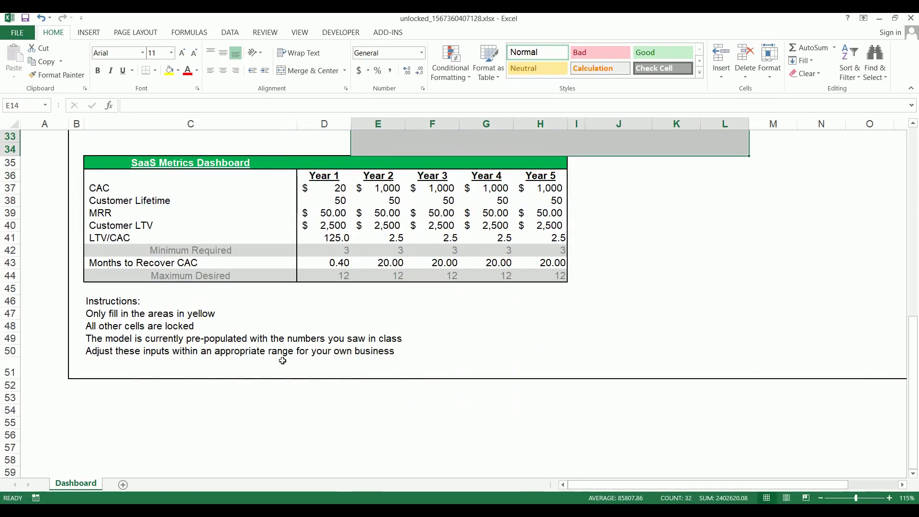
left_click(911, 17)
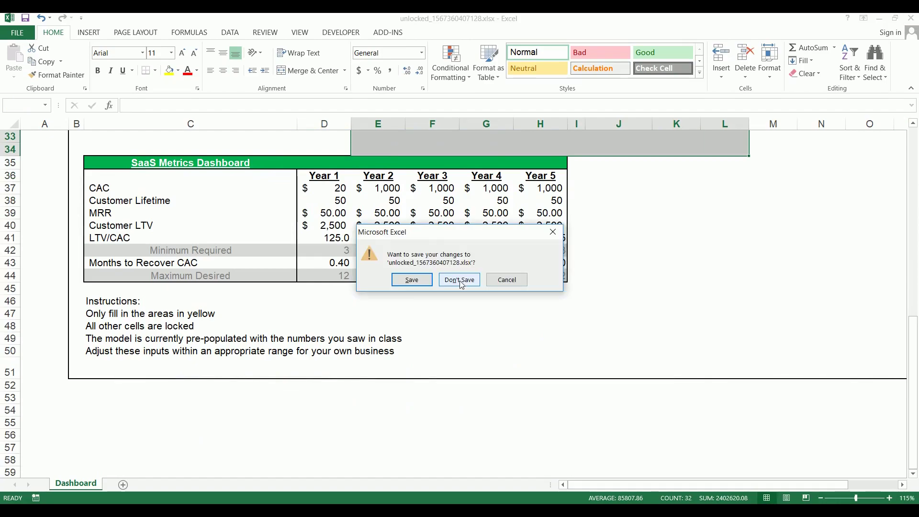
left_click(459, 280)
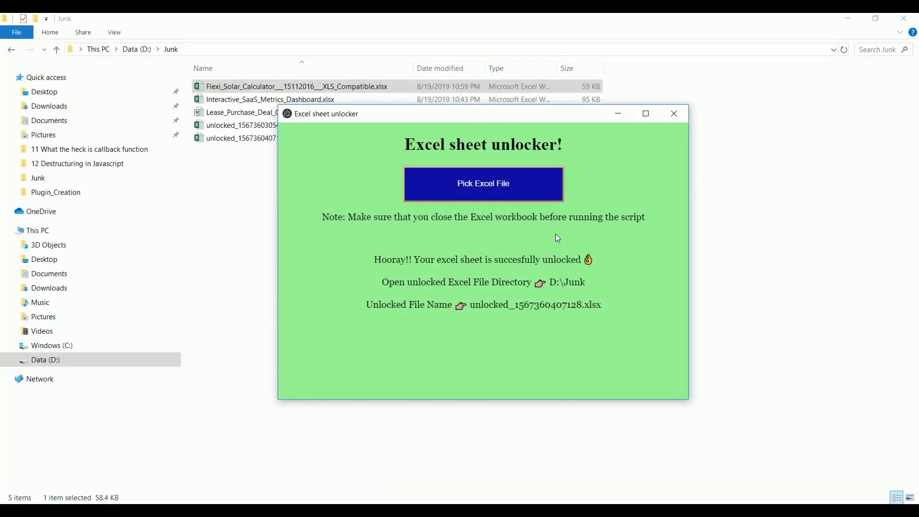
- Check the output directory that the sheet unlocker reports for the unlocked SaaS dashboard file
left_click_drag(552, 284, 617, 283)
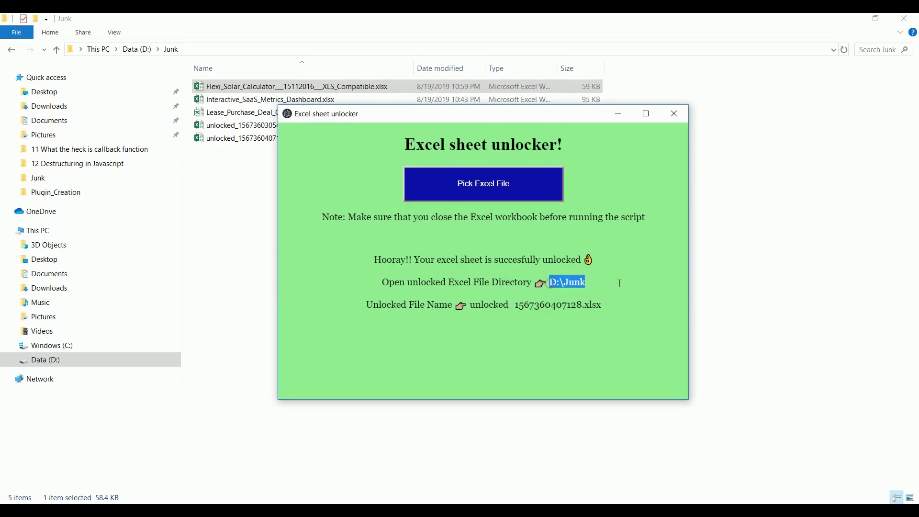